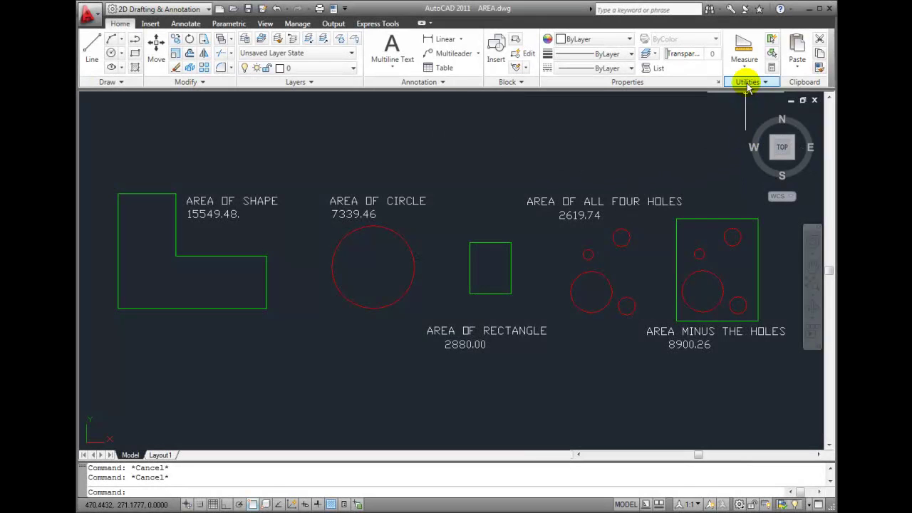
# Step: Measure the volume of the L-shaped outline by tracing its six corners and giving it a height of 24
pyautogui.click(745, 72)
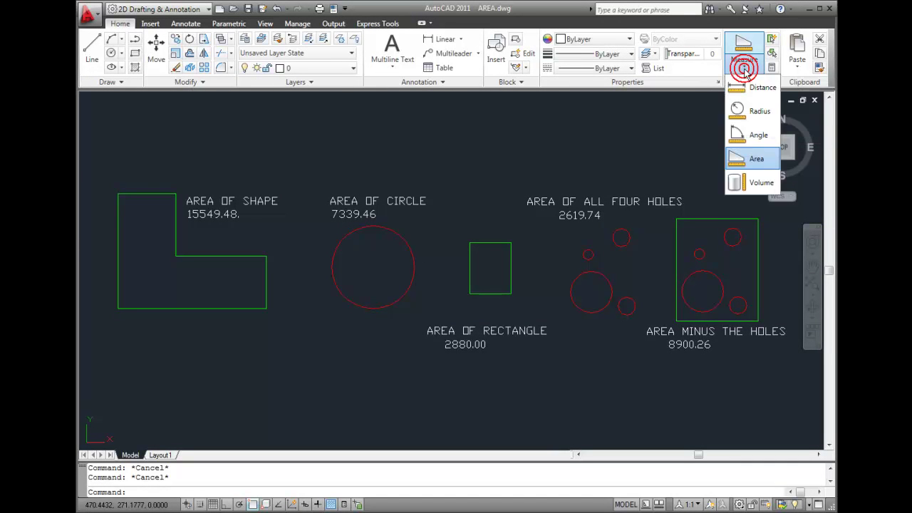
pyautogui.click(747, 184)
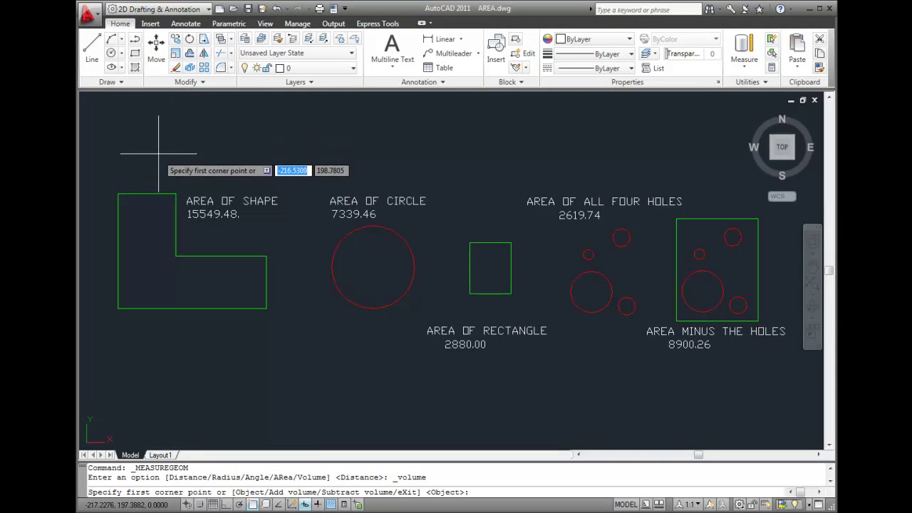
pyautogui.click(118, 192)
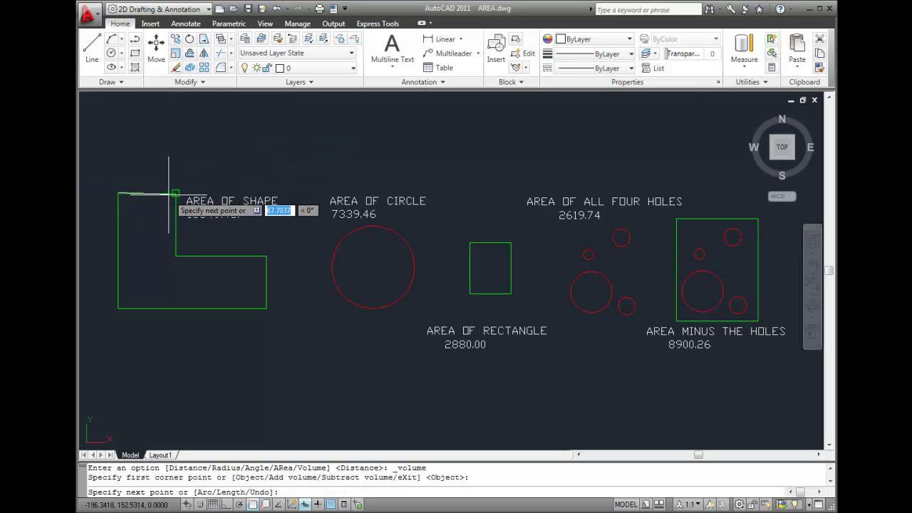
pyautogui.click(169, 193)
pyautogui.click(175, 255)
pyautogui.click(266, 256)
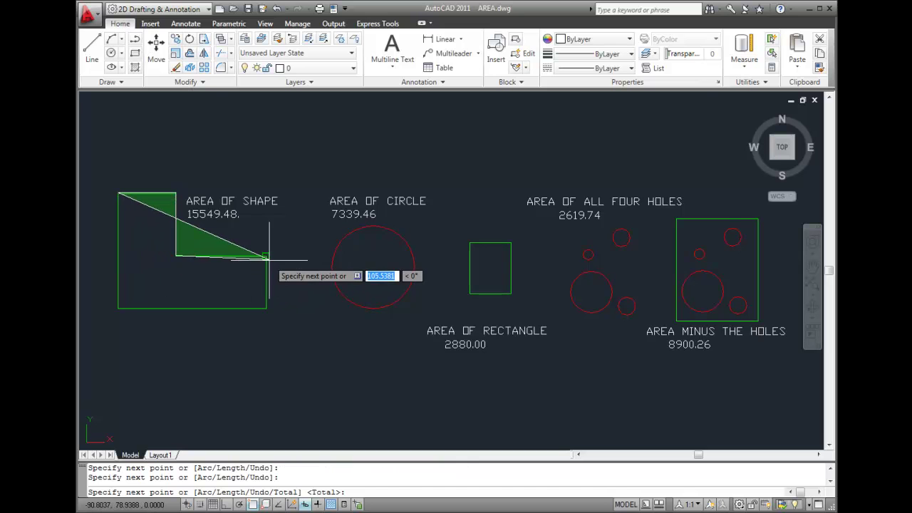
pyautogui.click(267, 308)
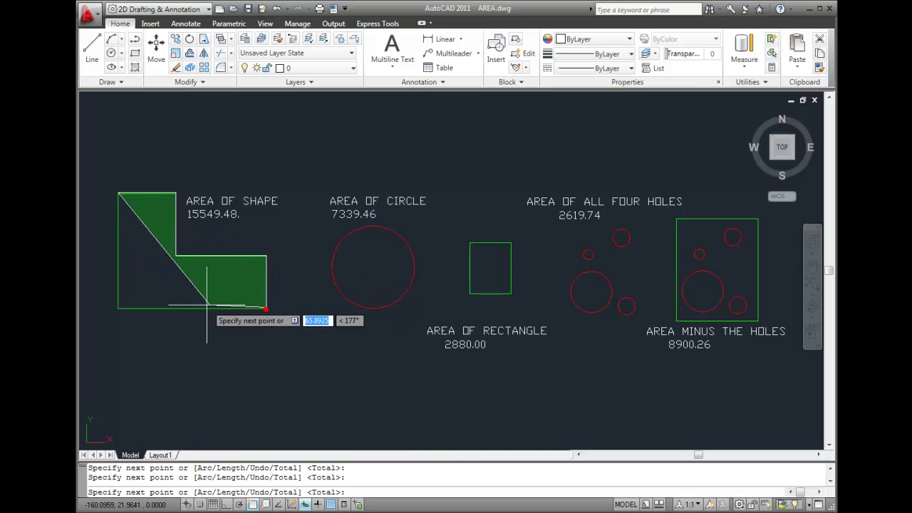
pyautogui.click(119, 308)
pyautogui.press('Return')
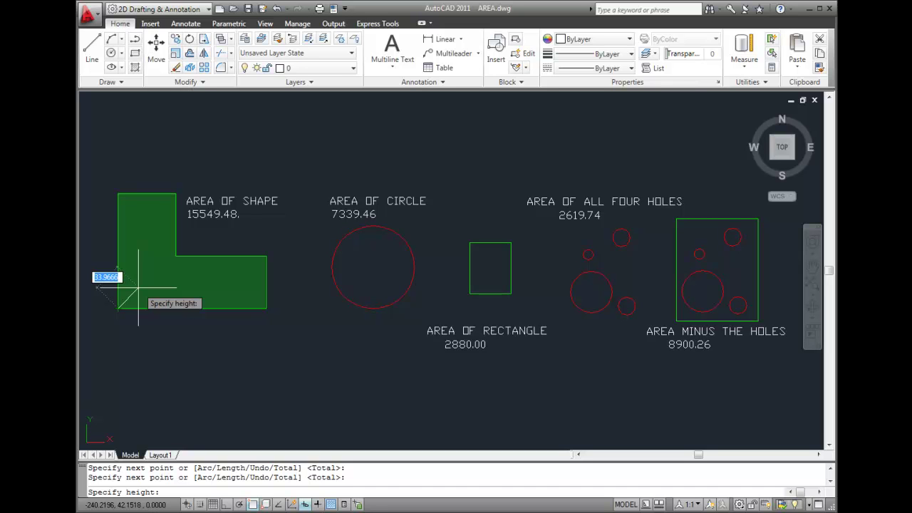
pyautogui.write('24')
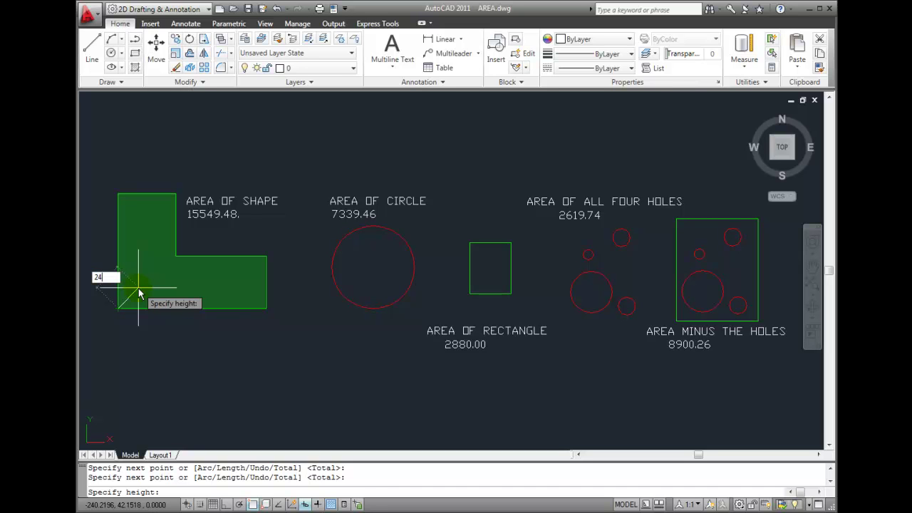
pyautogui.press('Return')
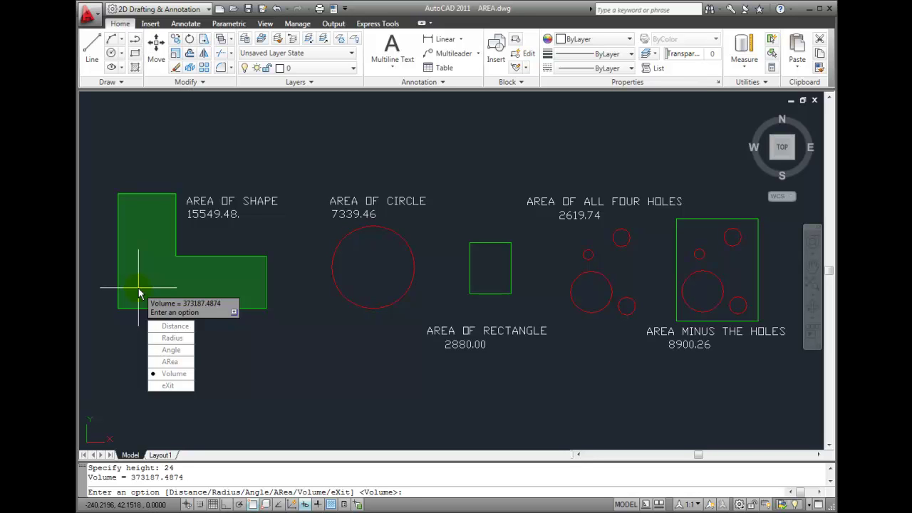
# Step: Measure the volume of the large standalone circle as an object with a height of 18
pyautogui.click(178, 374)
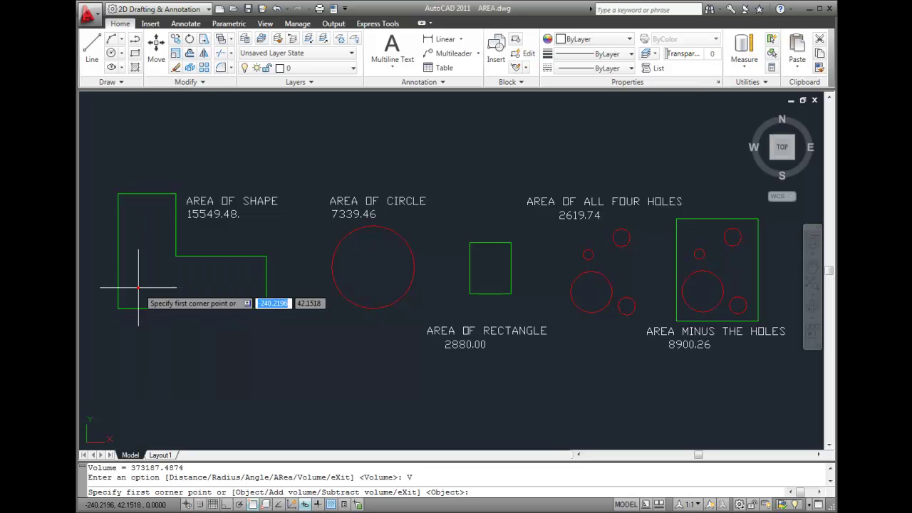
pyautogui.rightClick(248, 222)
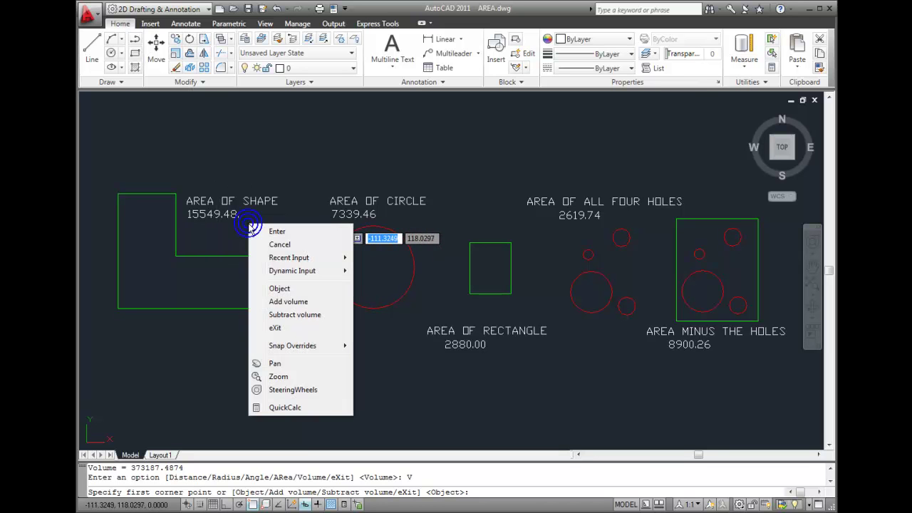
pyautogui.click(277, 288)
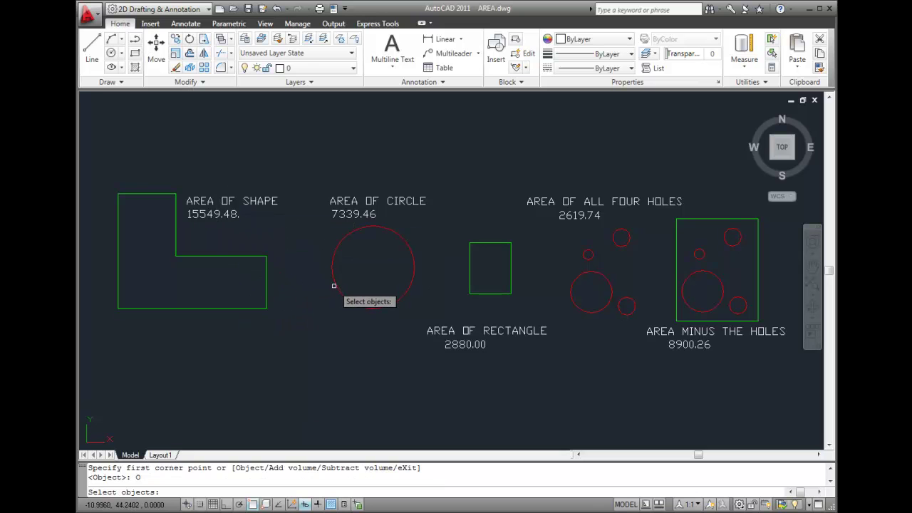
pyautogui.click(336, 285)
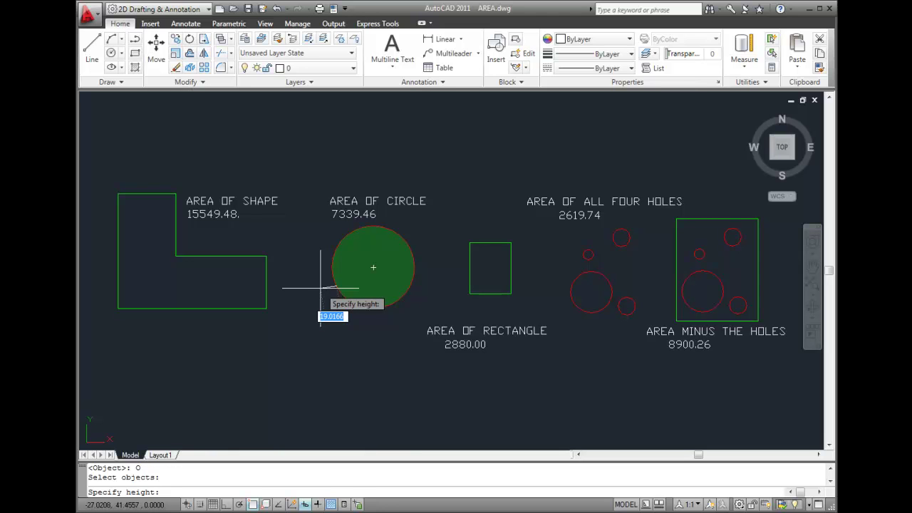
pyautogui.write('18')
pyautogui.press('Return')
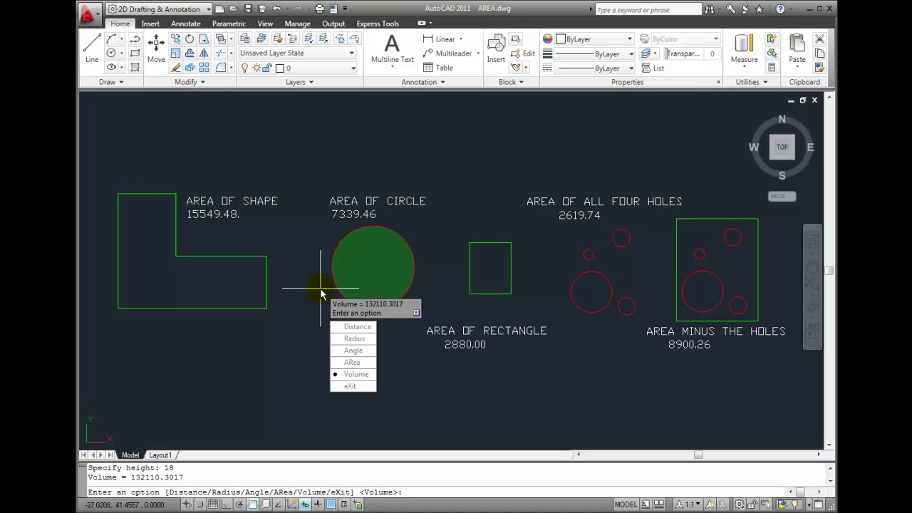
# Step: Start a running volume total by adding the rectangle that contains the four holes, tracing its corners with a height of 48
pyautogui.click(353, 374)
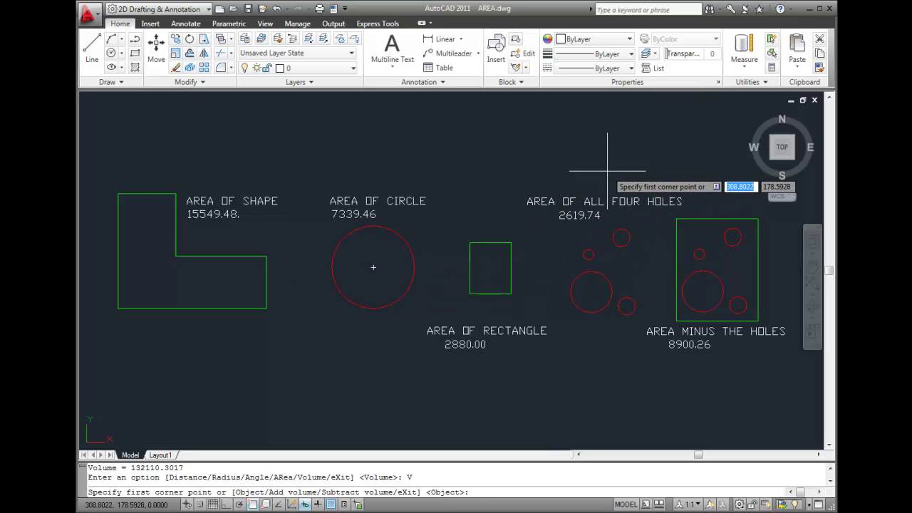
pyautogui.rightClick(607, 171)
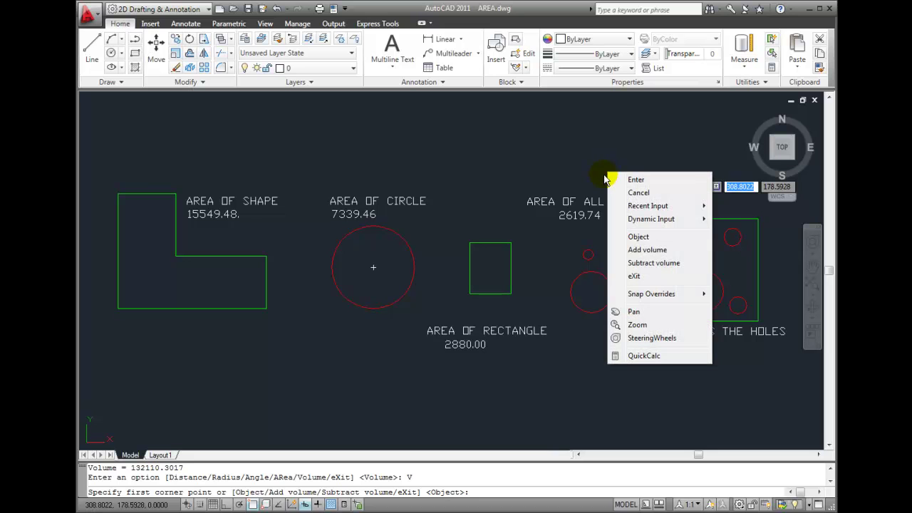
pyautogui.click(649, 250)
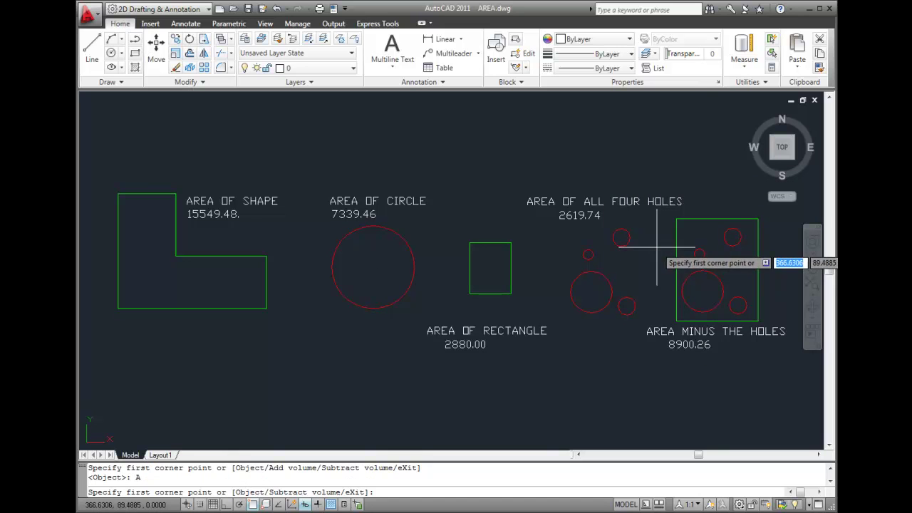
pyautogui.moveTo(654, 245); pyautogui.dragTo(467, 238, button='middle')
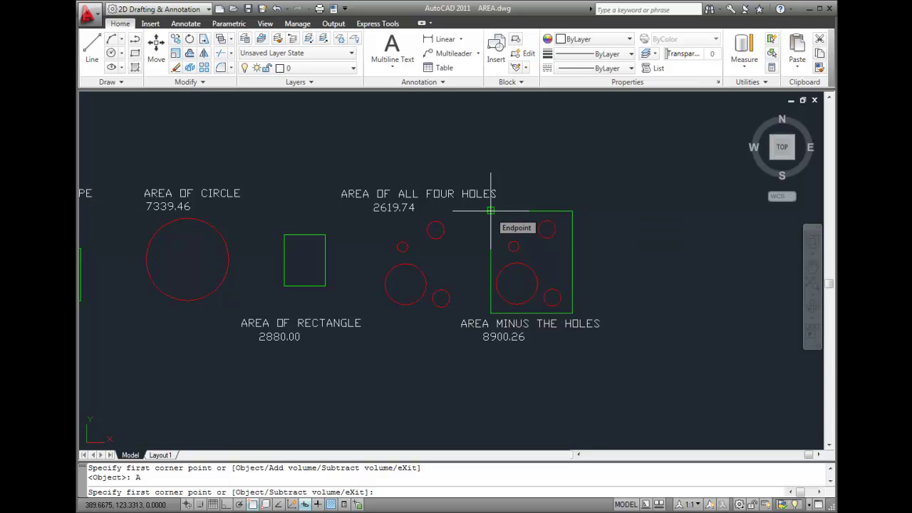
pyautogui.click(490, 210)
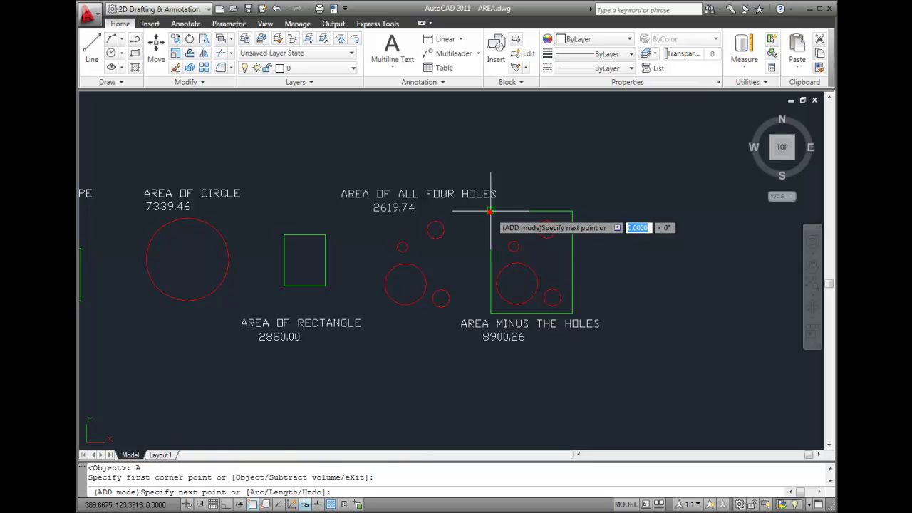
pyautogui.click(571, 211)
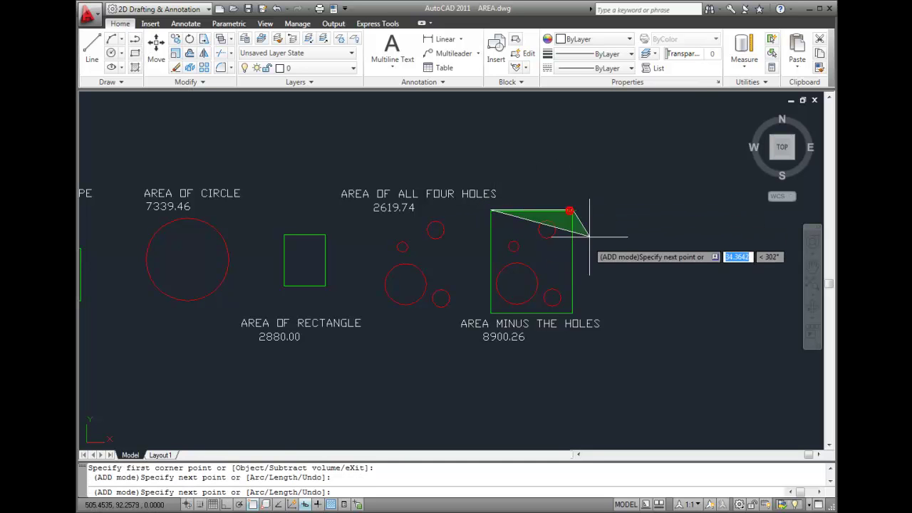
pyautogui.click(572, 312)
pyautogui.click(490, 313)
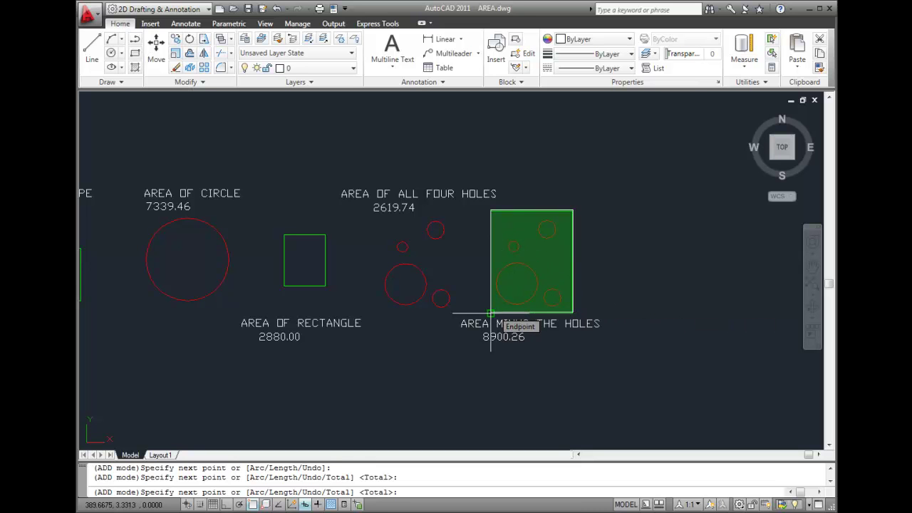
pyautogui.press('Return')
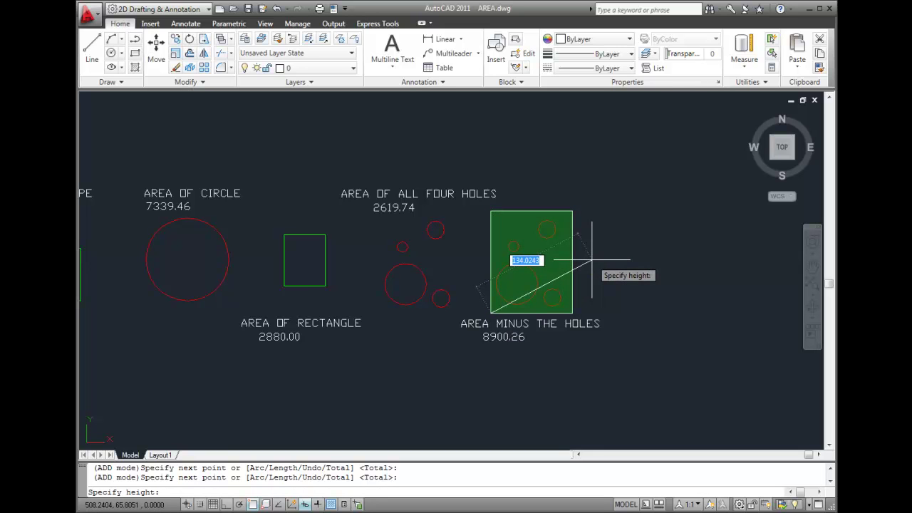
pyautogui.write('48')
pyautogui.press('Return')
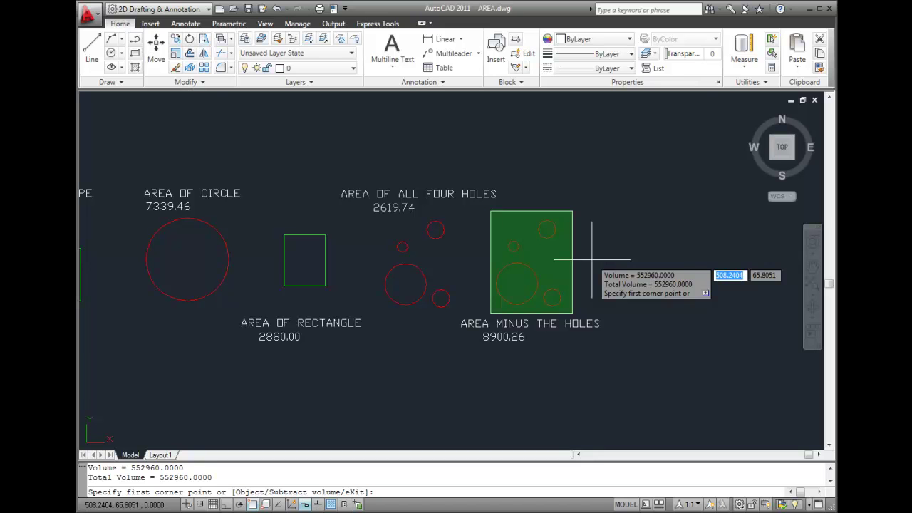
# Step: Switch to subtracting objects and subtract the rectangle's upper-right hole from the volume with a height of 24
pyautogui.rightClick(591, 260)
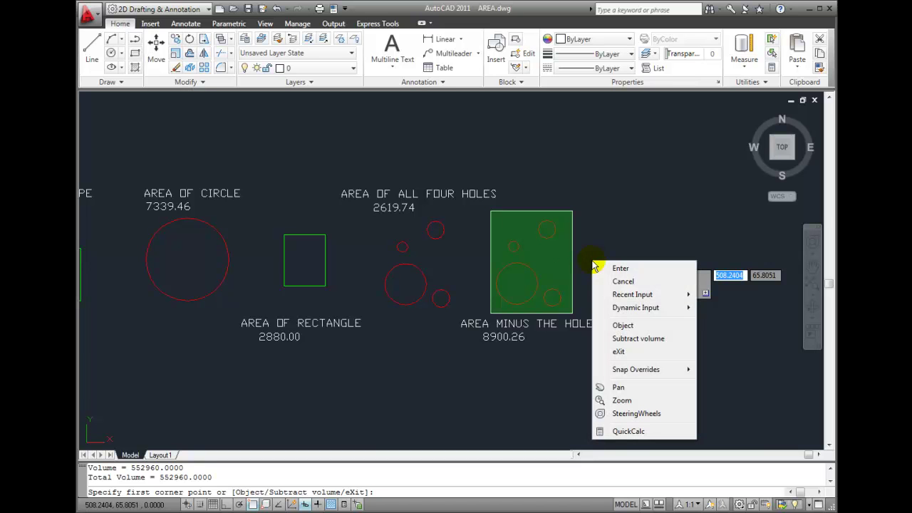
pyautogui.click(650, 339)
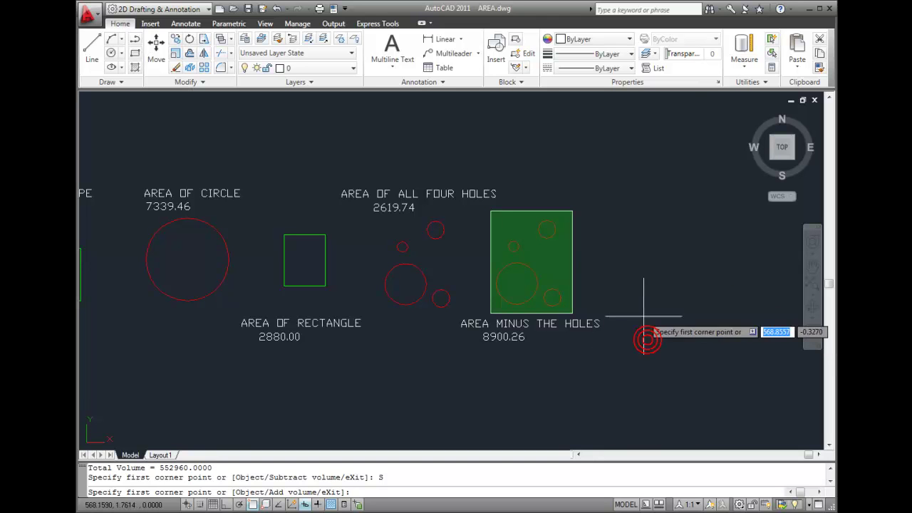
pyautogui.rightClick(611, 257)
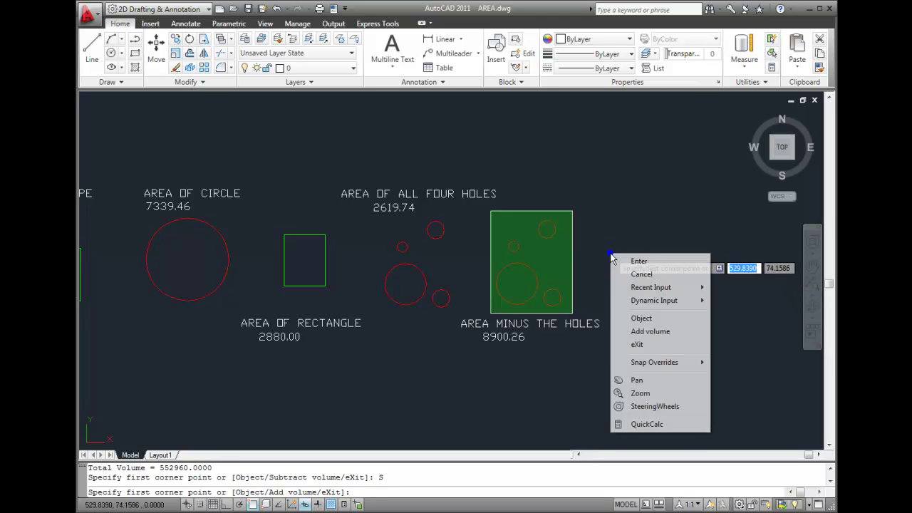
pyautogui.click(641, 319)
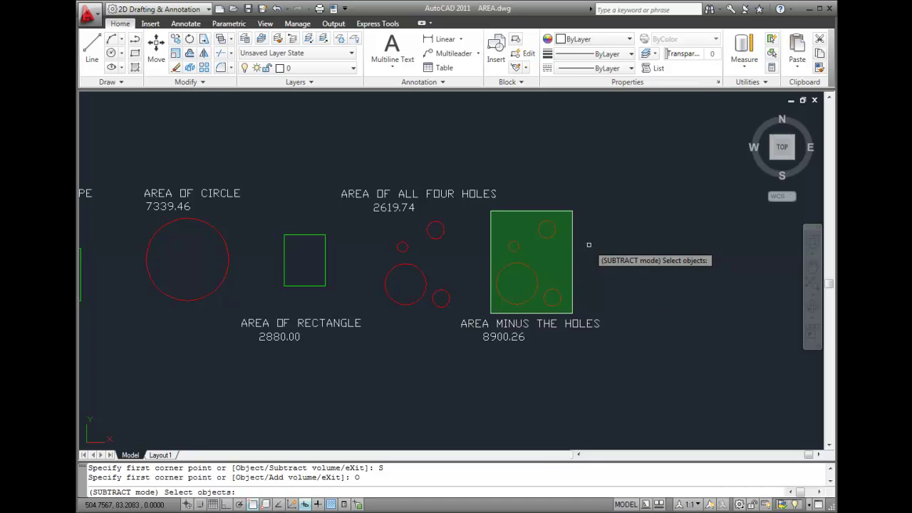
pyautogui.click(555, 227)
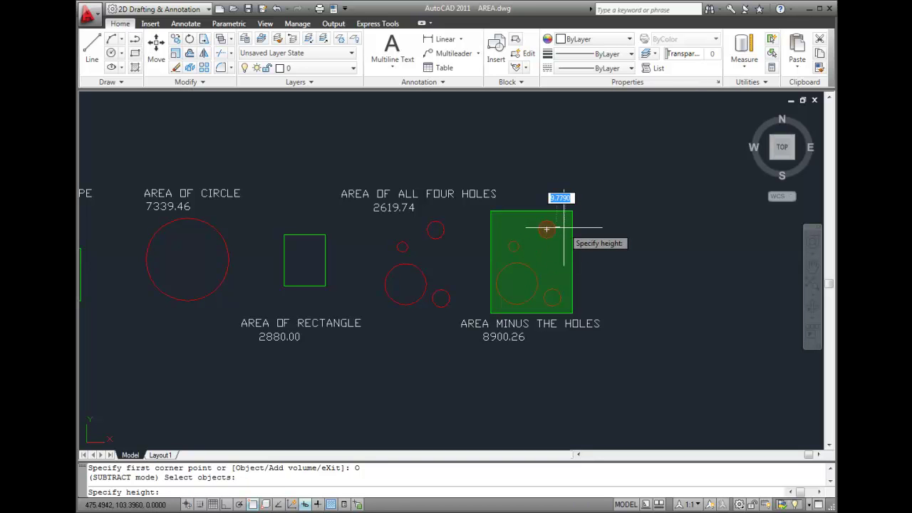
pyautogui.write('24')
pyautogui.press('Return')
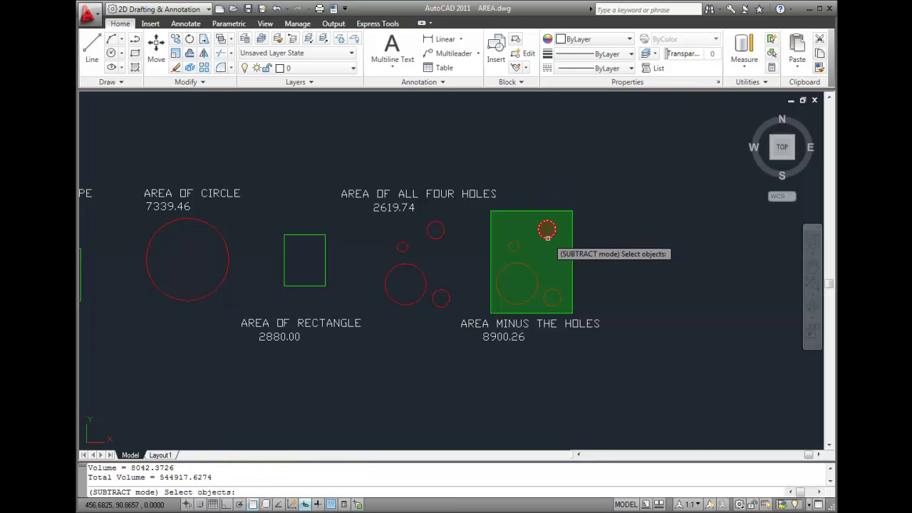
# Step: Subtract the rectangle's smallest hole with a height of 36, and its largest hole, from the running volume
pyautogui.click(514, 246)
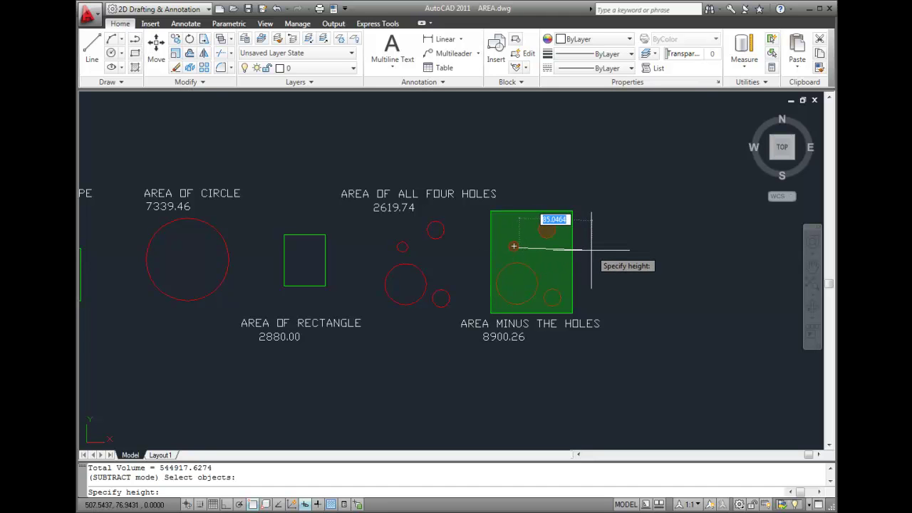
pyautogui.write('36')
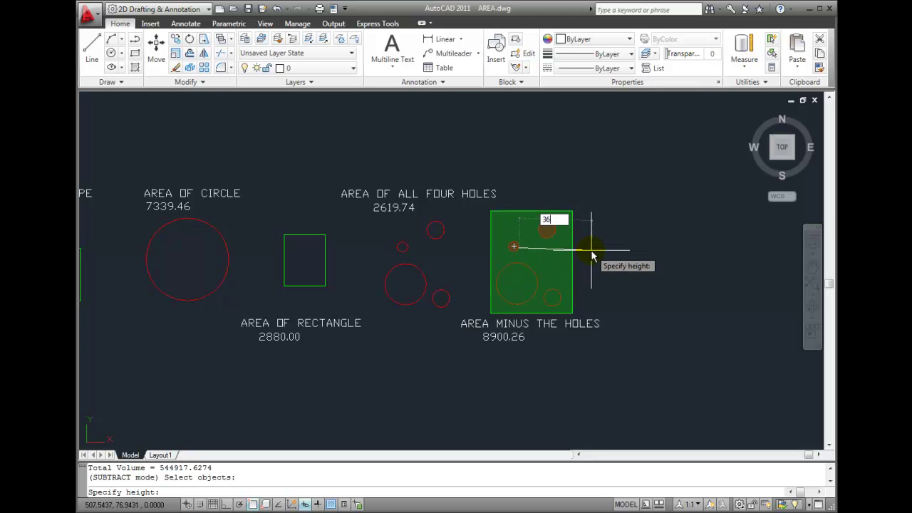
pyautogui.press('Return')
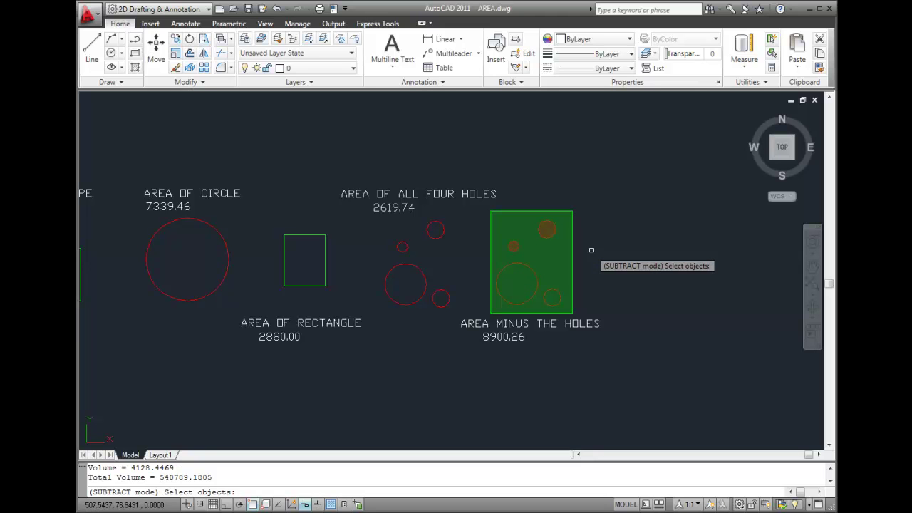
pyautogui.click(529, 265)
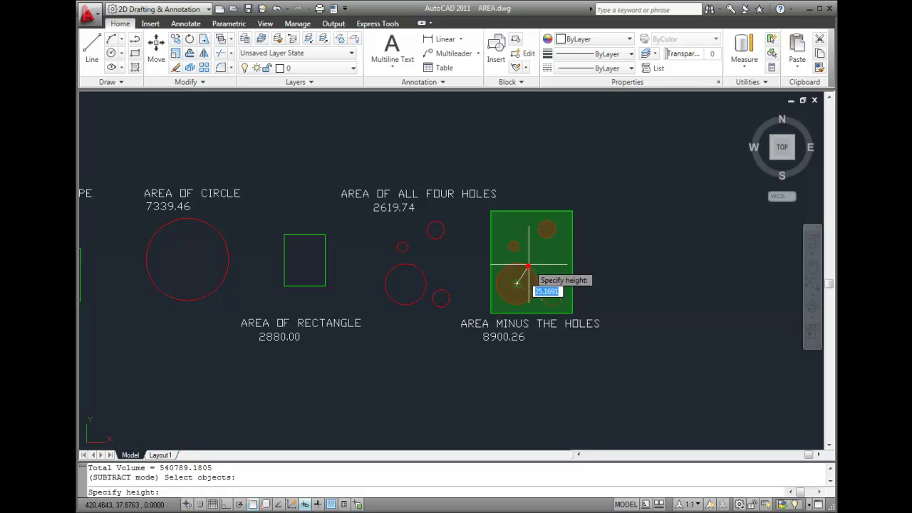
pyautogui.click(602, 256)
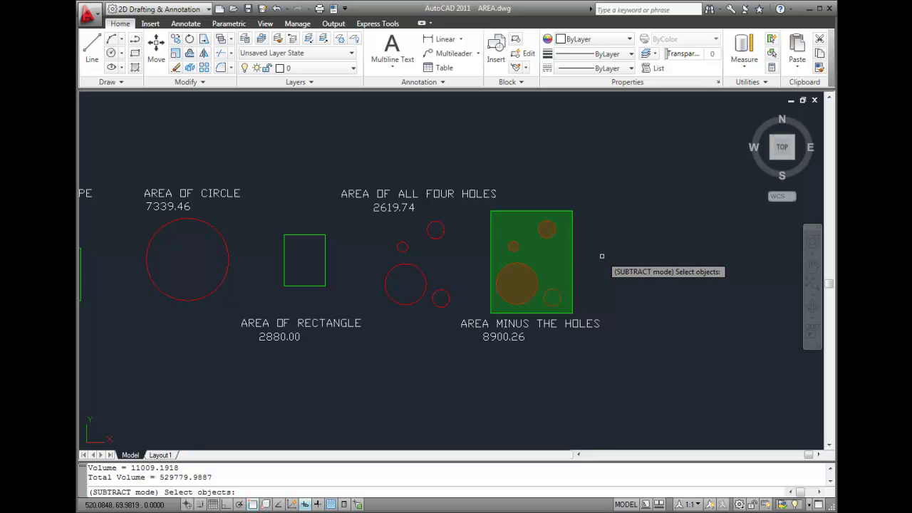
# Step: Subtract the rectangle's lower-right hole with a height of 18 and finish selecting objects to subtract
pyautogui.click(552, 297)
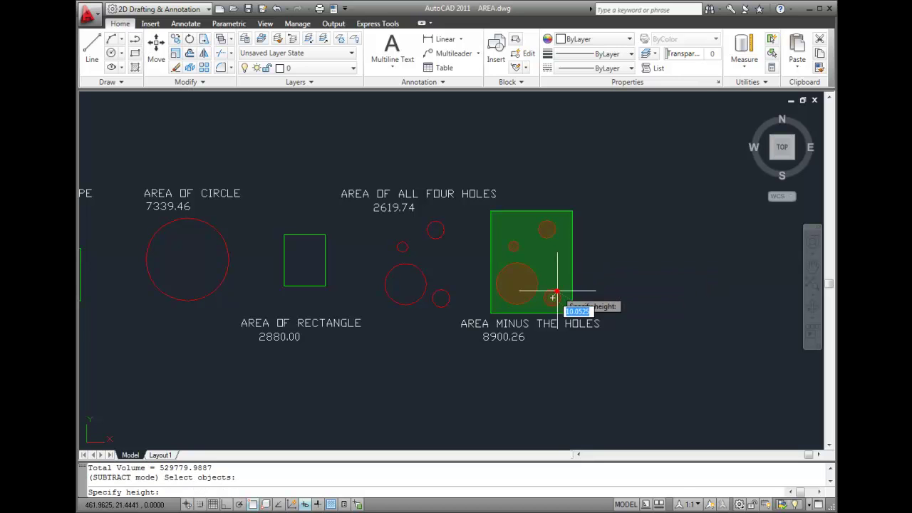
pyautogui.write('18')
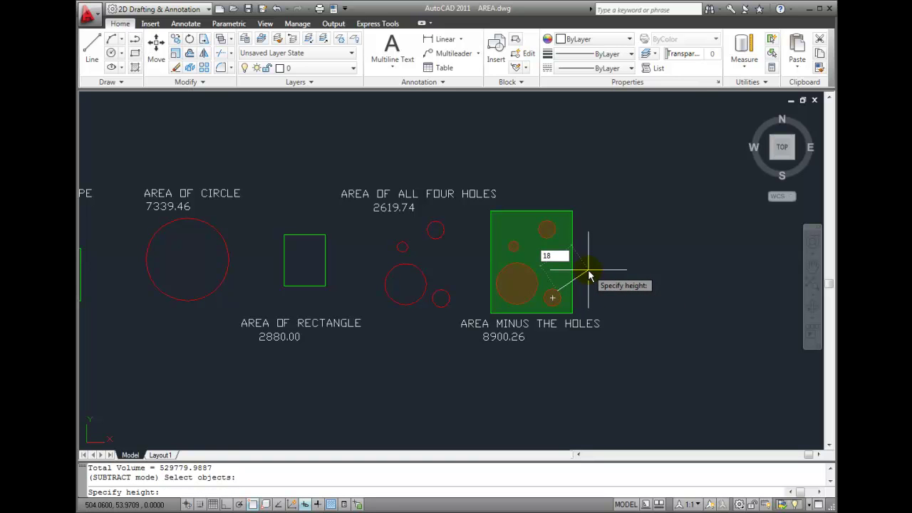
pyautogui.press('Return')
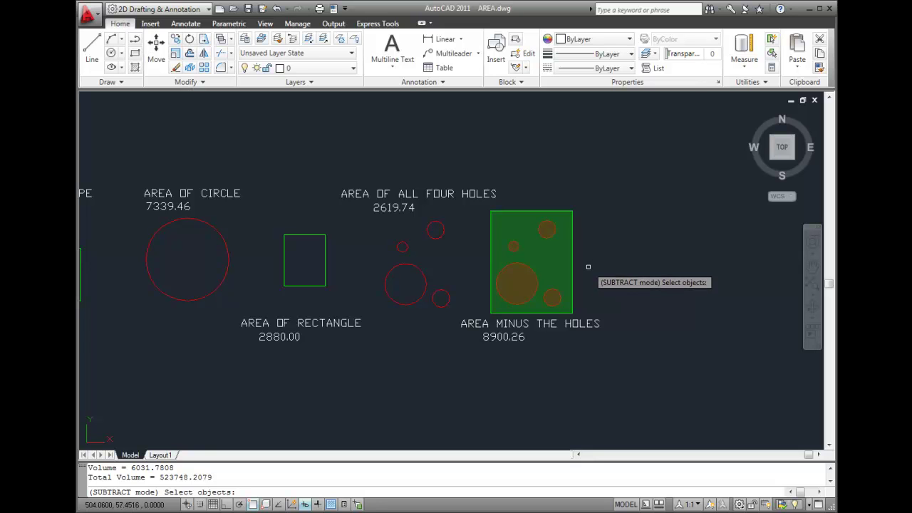
pyautogui.press('Return')
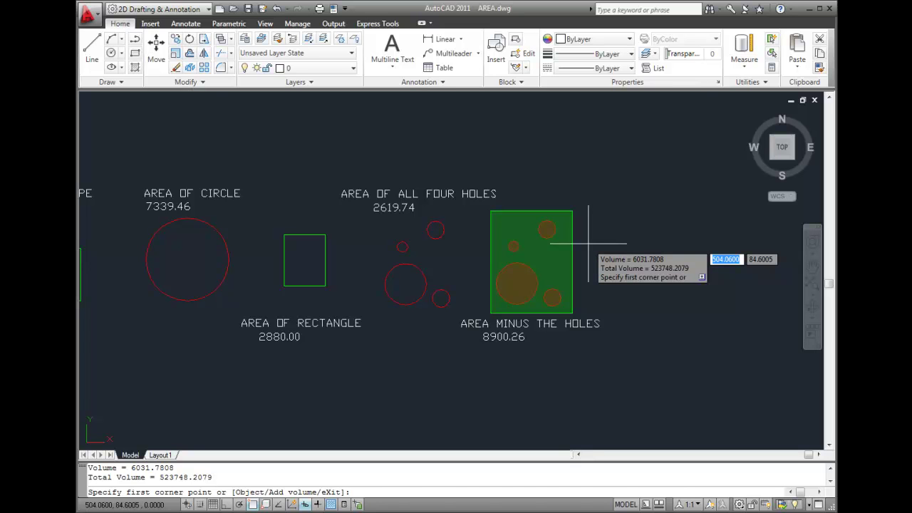